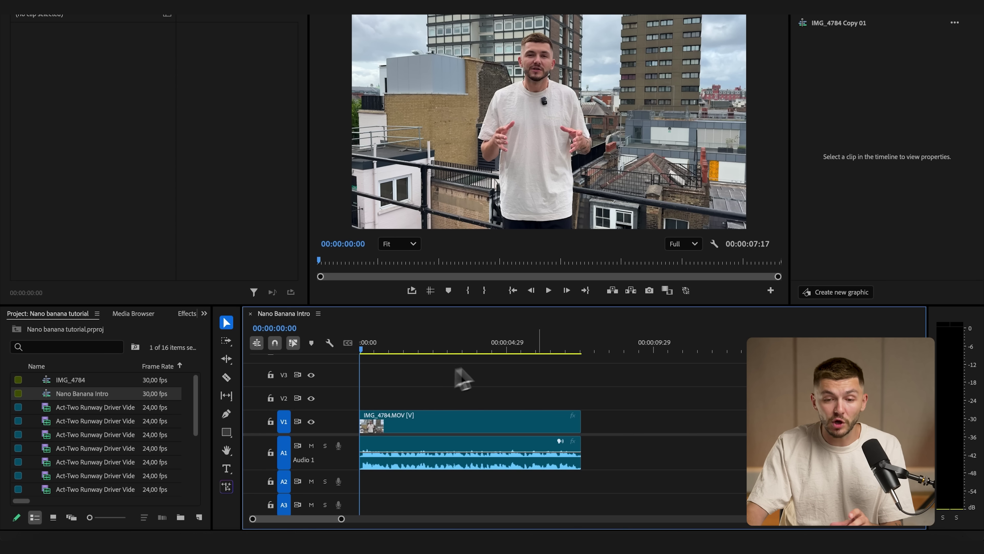
Export the Nano Banana Intro sequence's first frame as a JPEG still
left_click(650, 290)
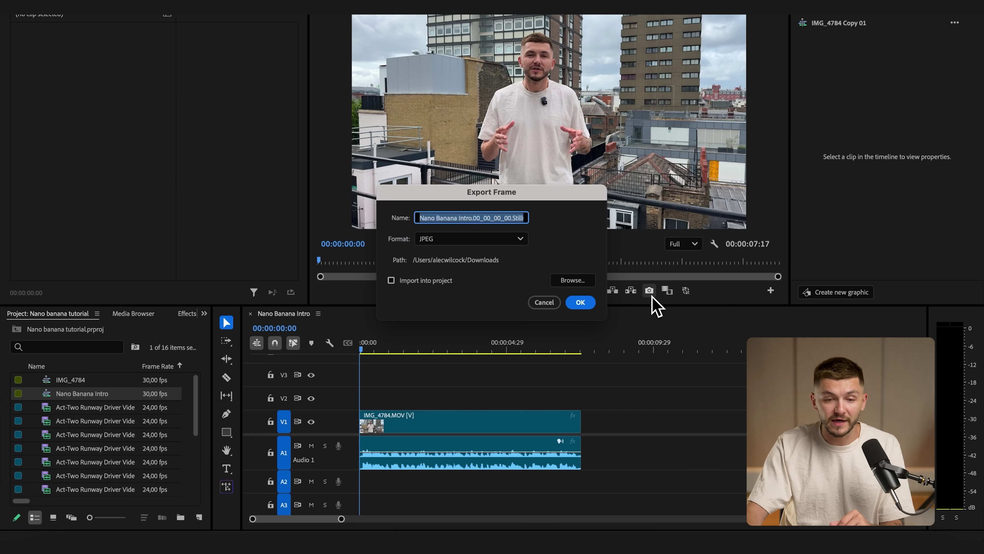
left_click(580, 303)
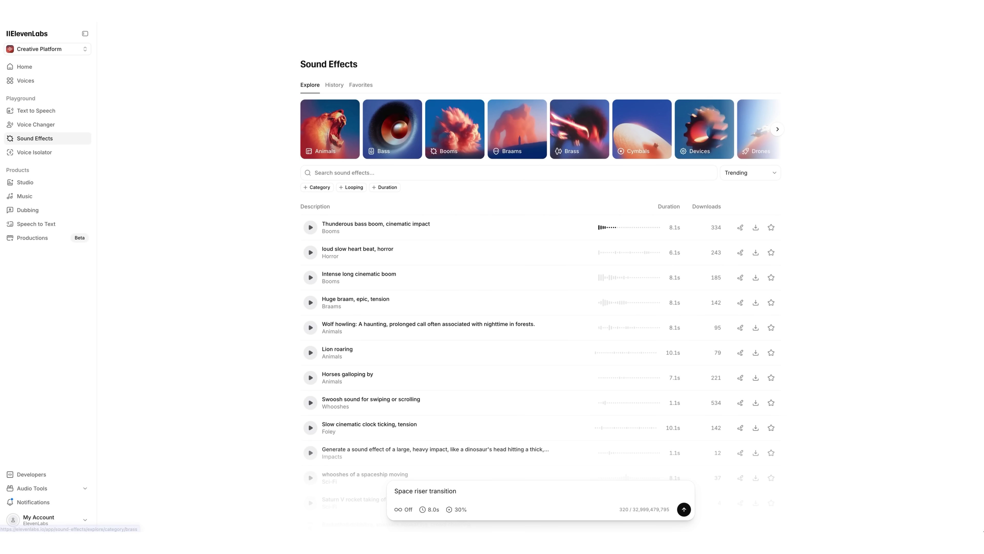
Browse the Brass category on the Sound Effects Explore page
left_click(579, 129)
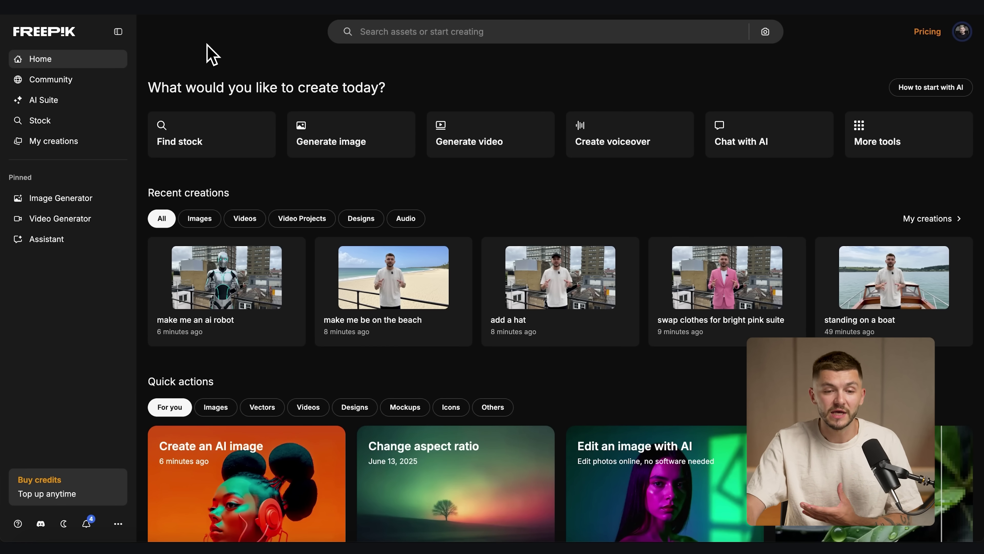
Set up the Image Generator with Google Nano Banana, a presenter reference photo and 16:9 ratio
left_click(350, 139)
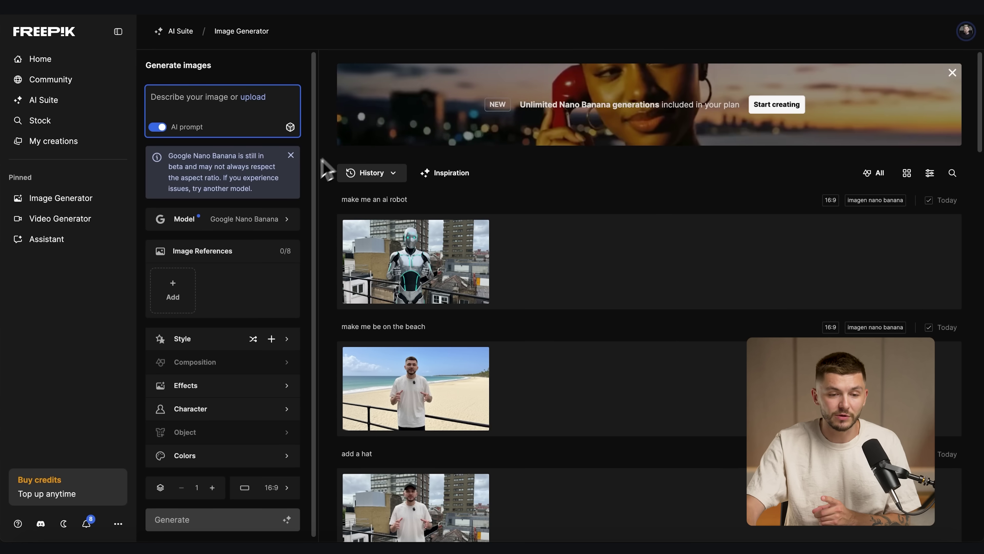
left_click(232, 224)
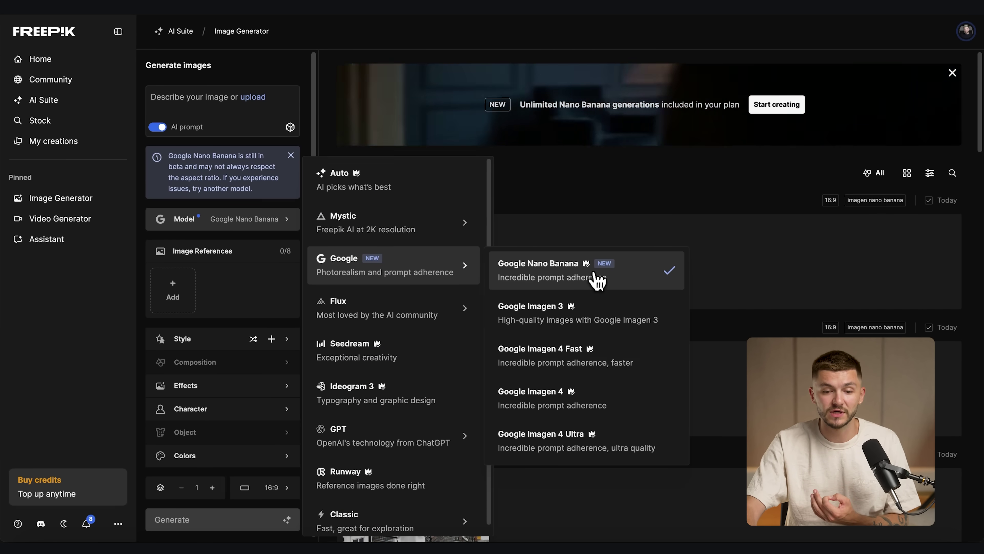
left_click(544, 277)
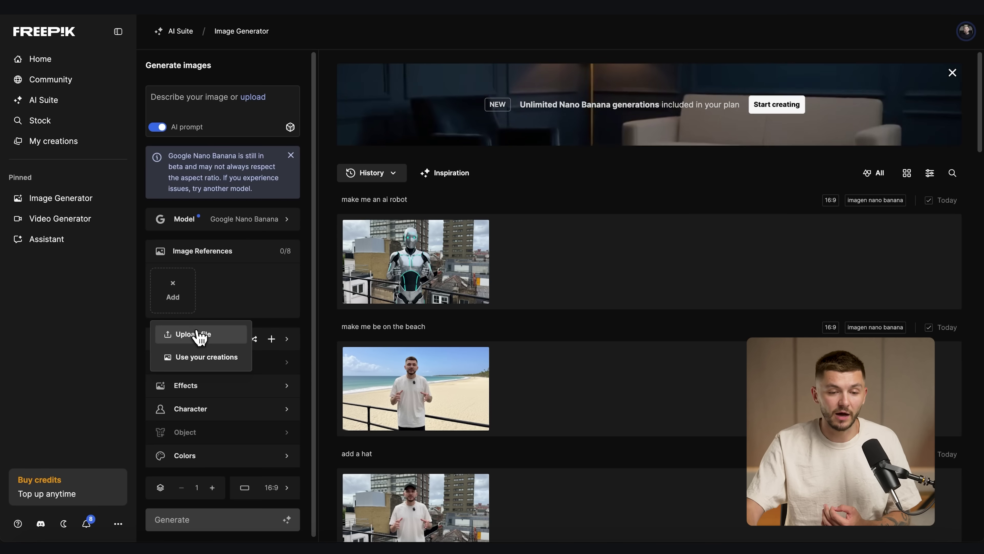
left_click(199, 334)
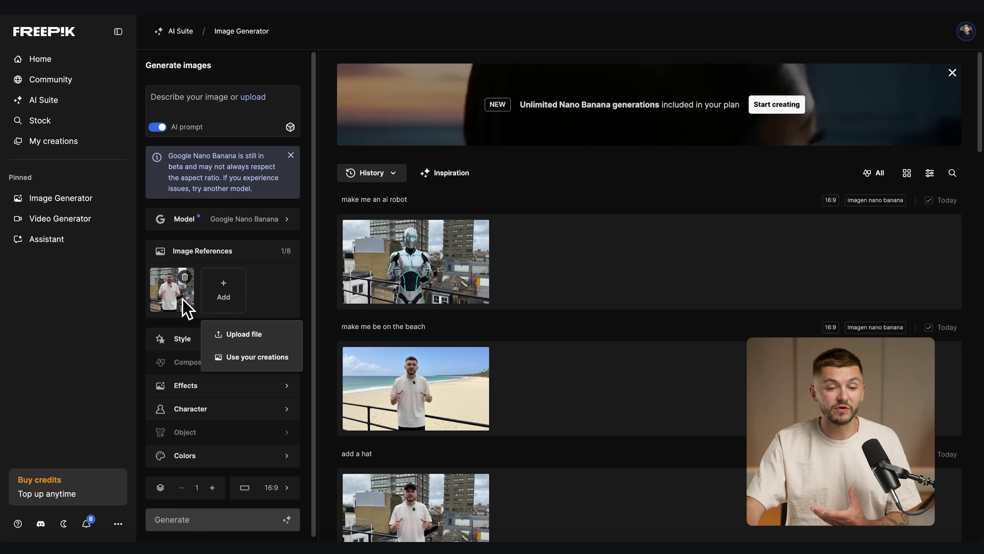
scroll(275, 306, "down", 1)
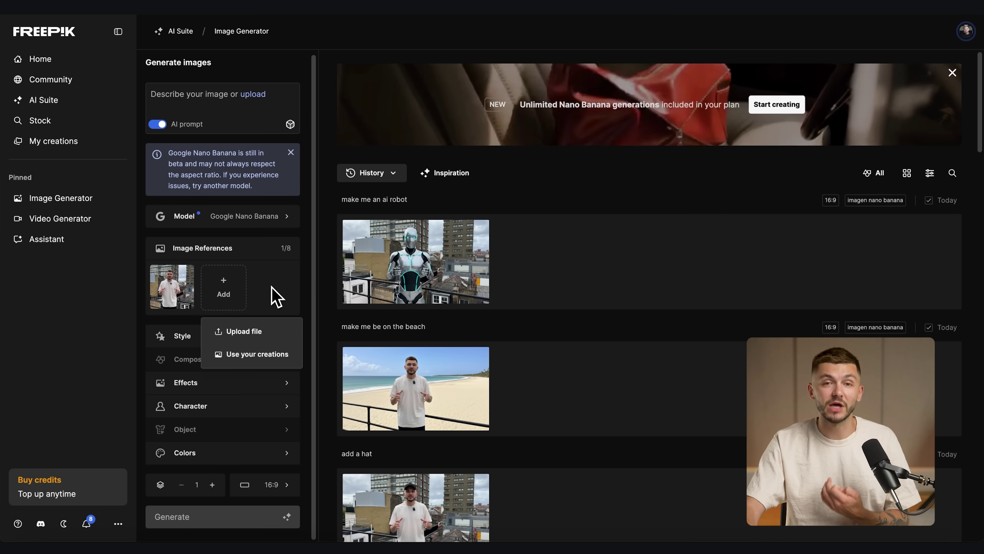
left_click(132, 335)
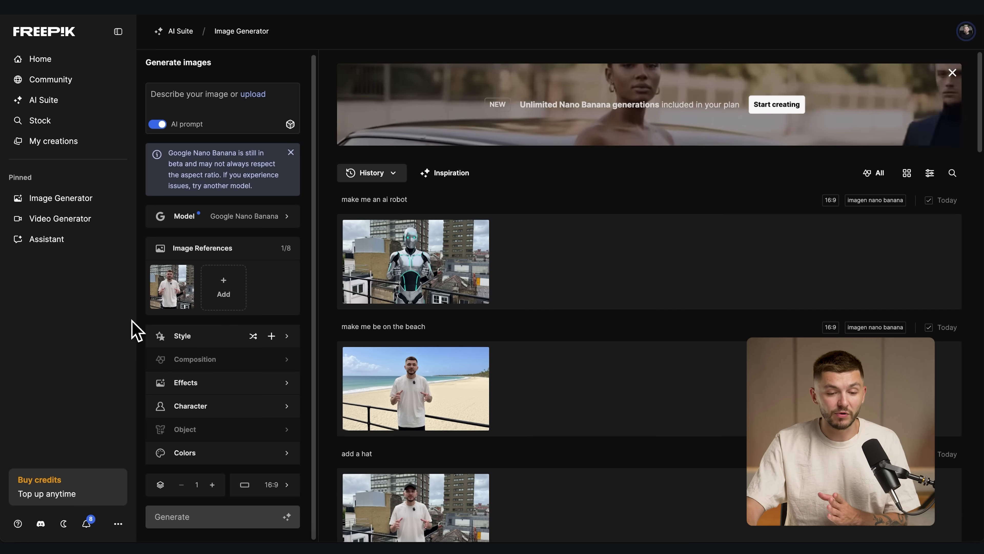
left_click(270, 487)
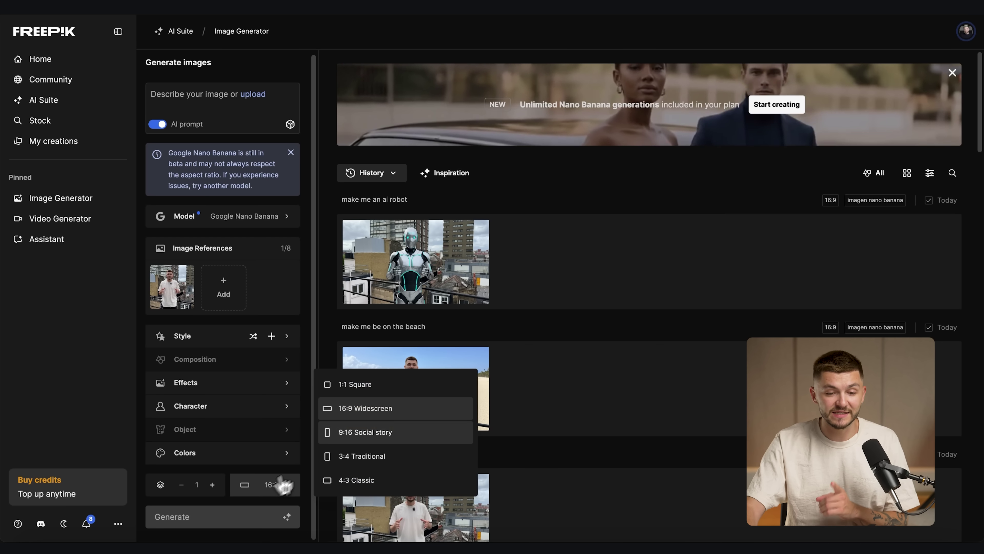
left_click(367, 412)
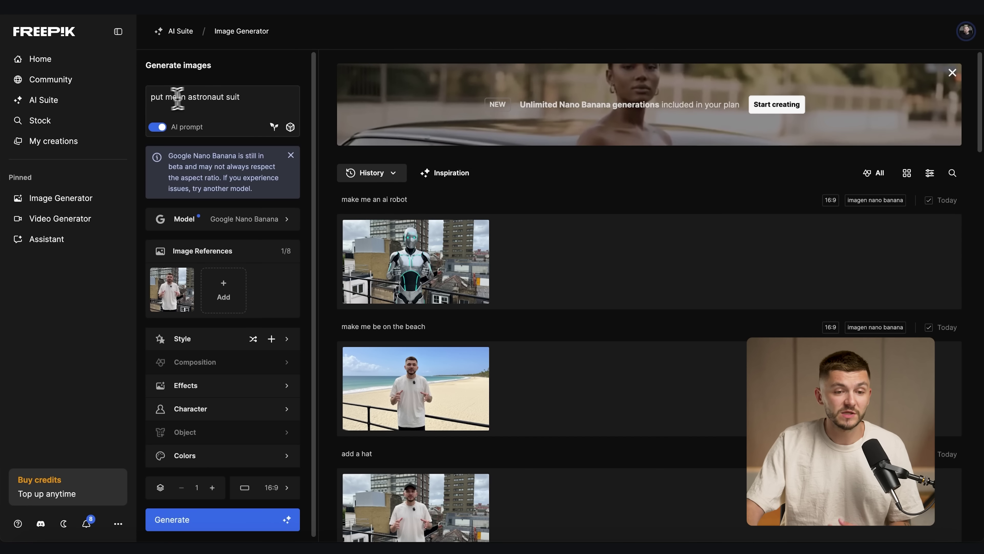
Generate and download the astronaut-suit image, then change the prompt to 'put me on a volcano'
left_click(220, 522)
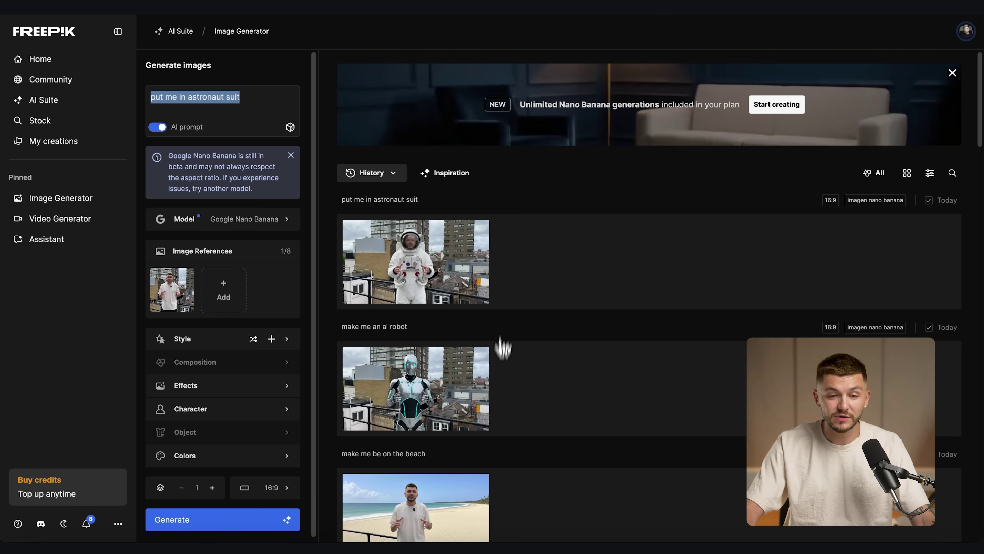
left_click(423, 271)
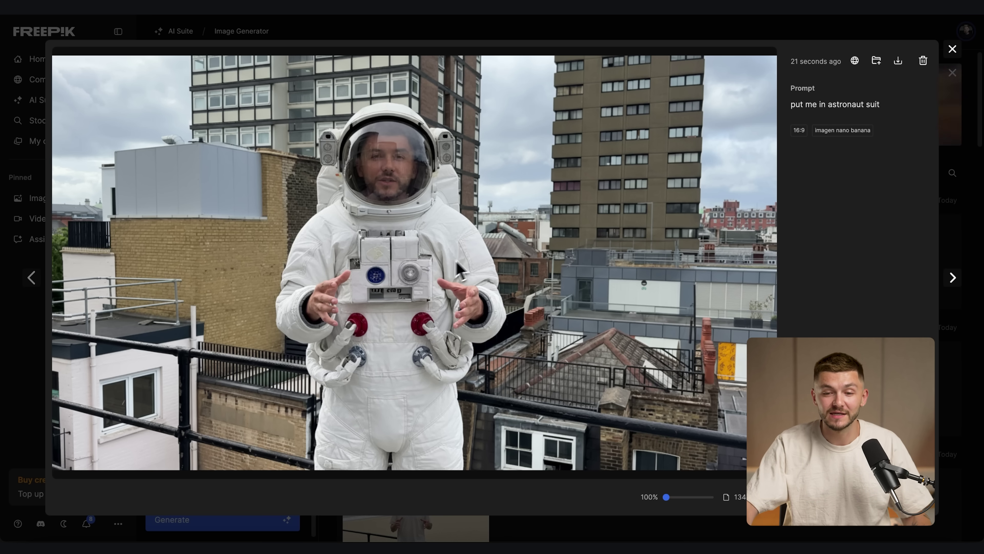
left_click(963, 217)
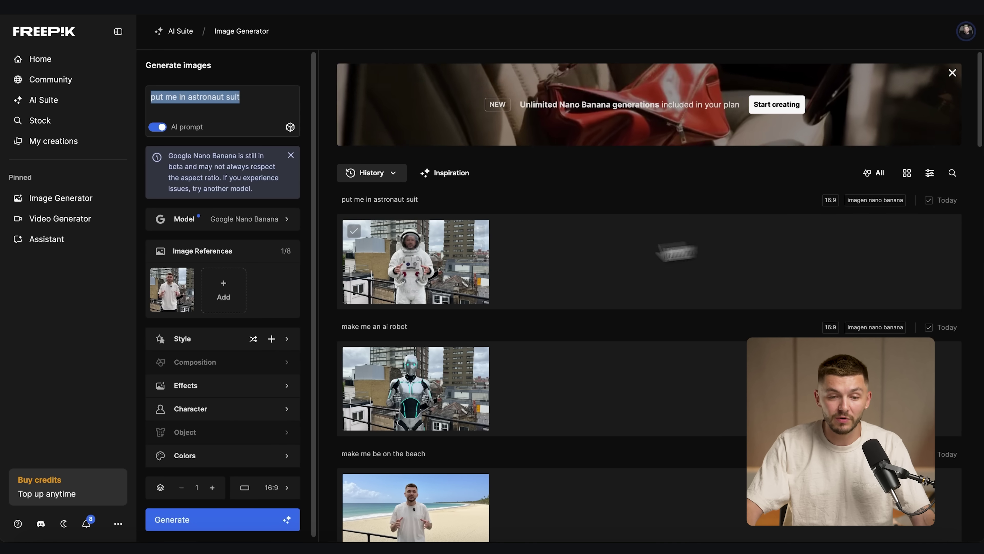
left_click(479, 265)
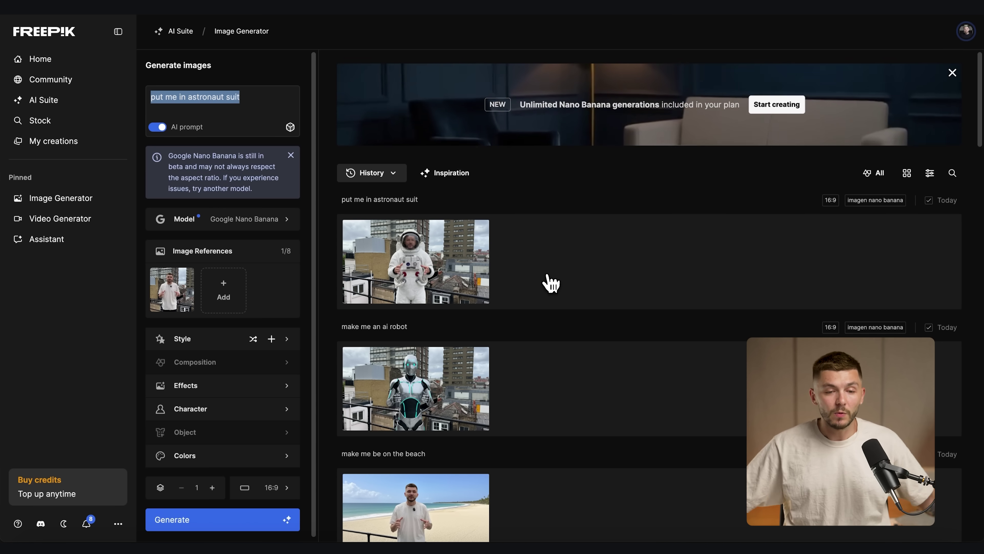
type("put me on a volcano")
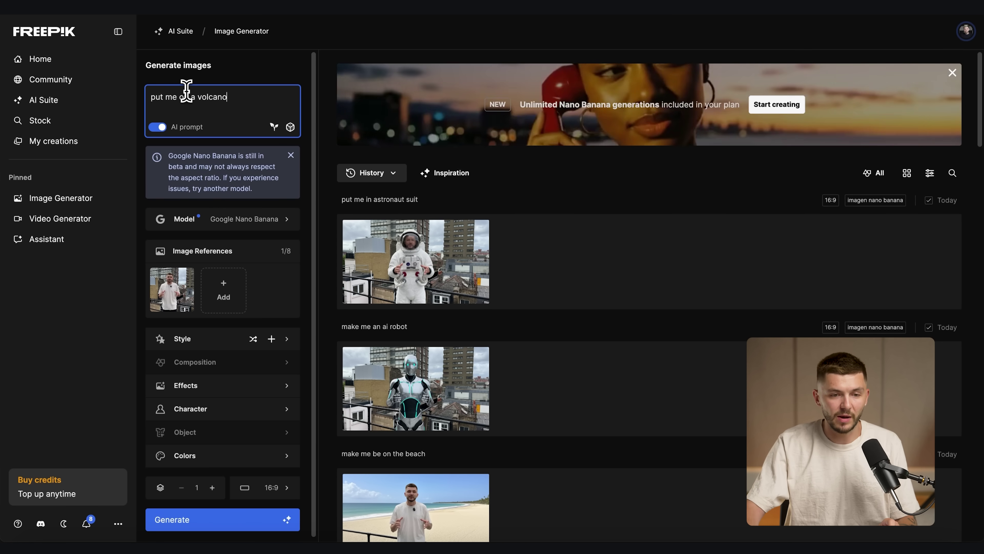
Generate the lava-crater volcano image, check it full size, and download it
left_click(227, 521)
left_click(437, 287)
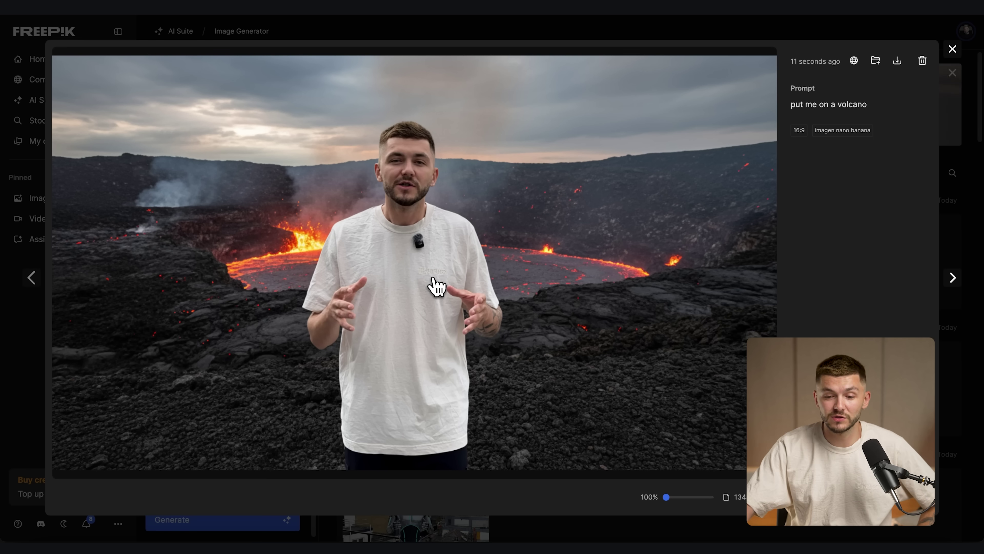
scroll(438, 287, "up", 1)
left_click(955, 256)
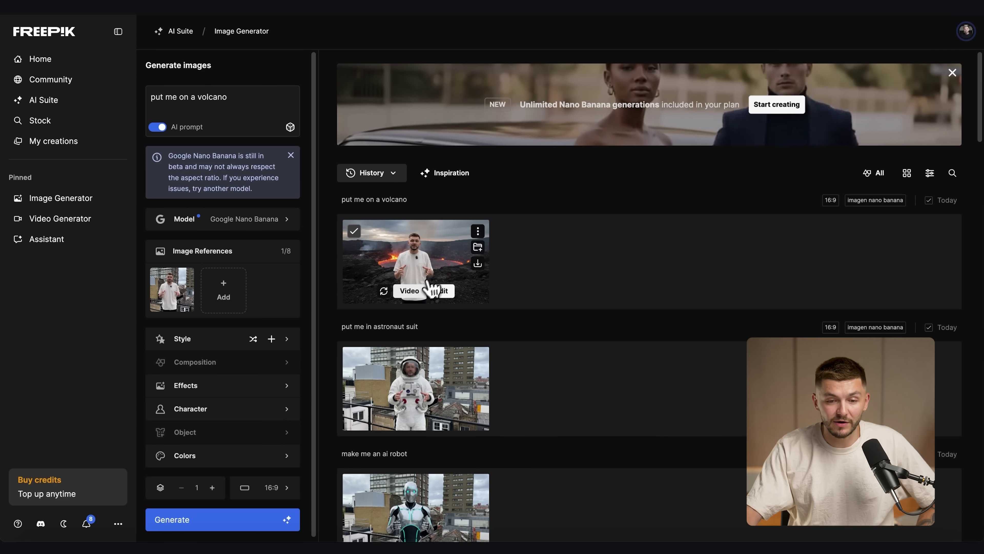
left_click(478, 264)
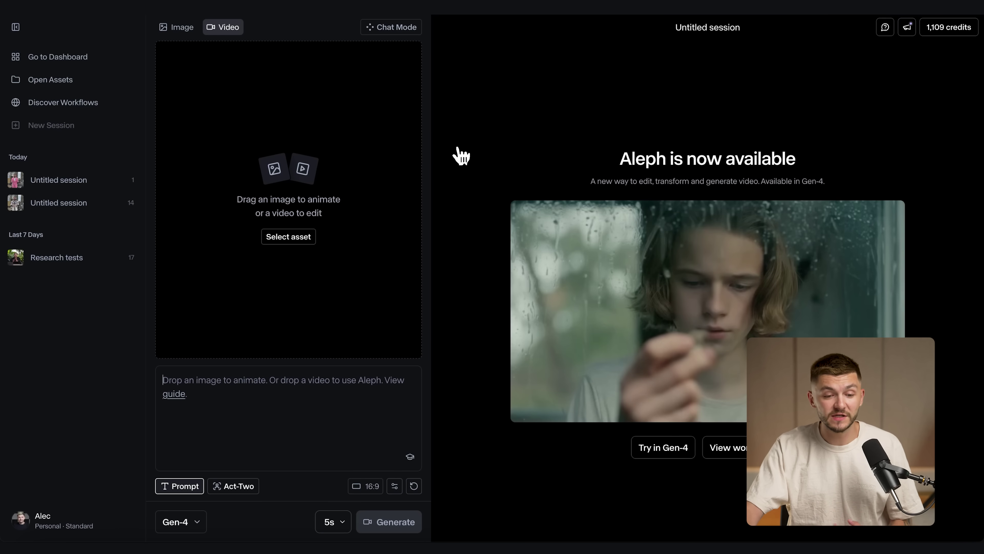
Set Act-Two with Nano Banana Intro.mp4 as performance and upload the astronaut image as character
left_click(248, 487)
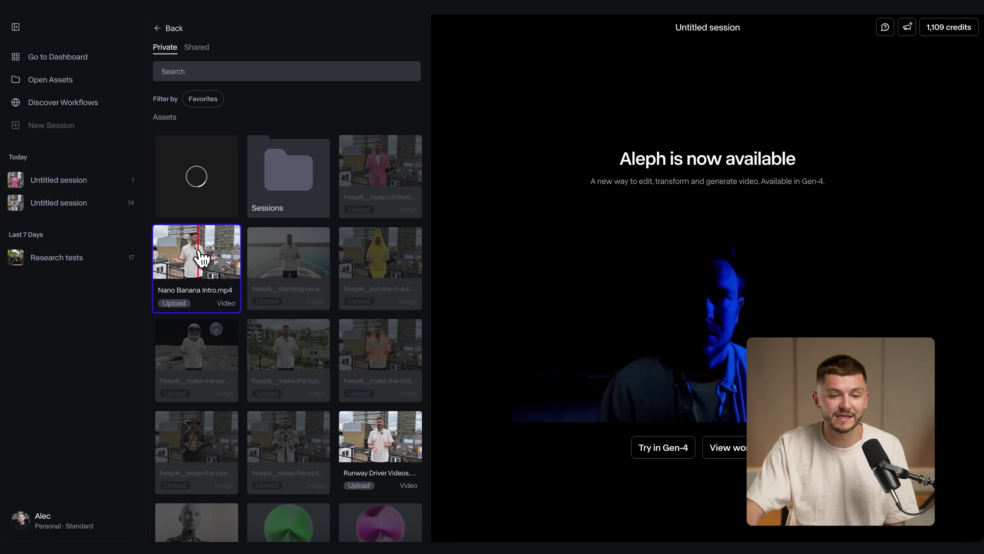
left_click(201, 258)
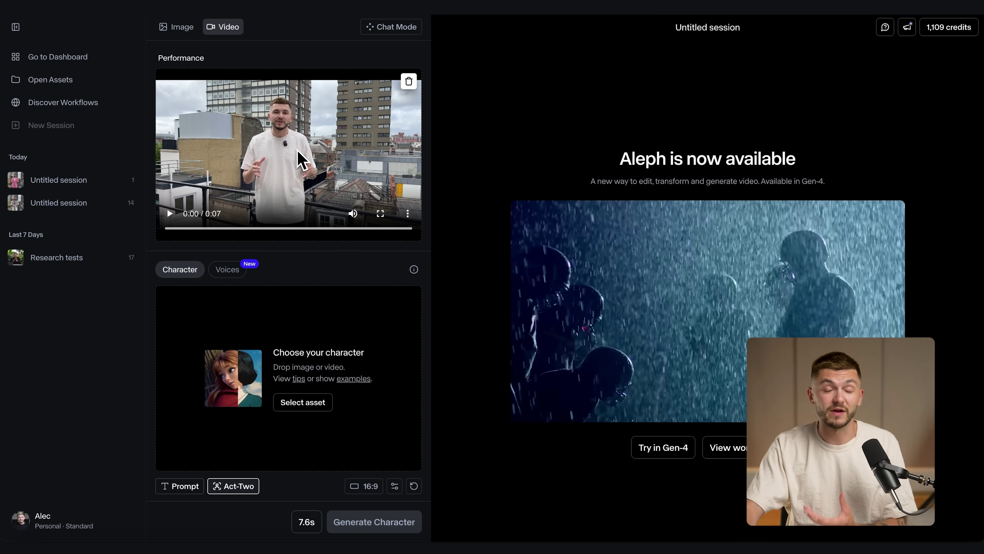
left_click(308, 403)
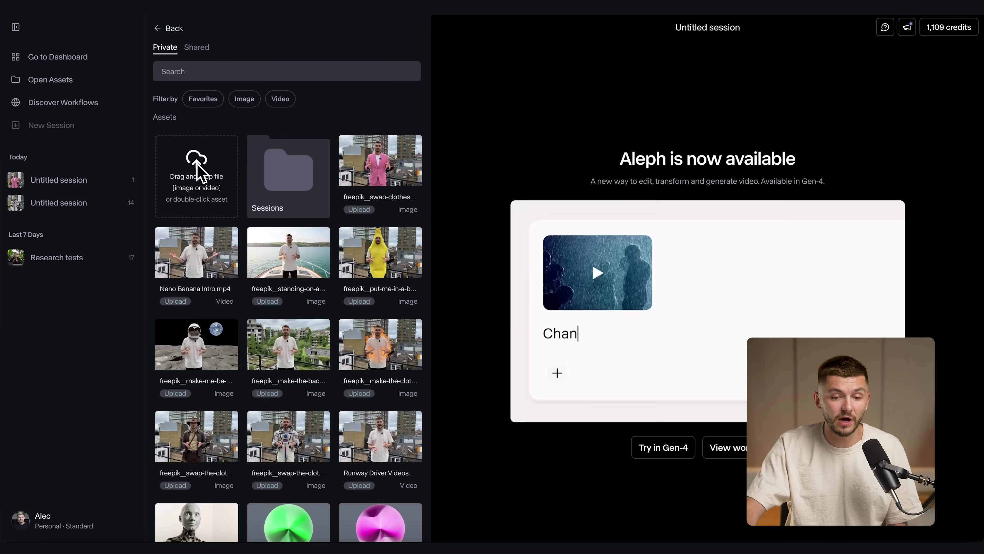
left_click(198, 161)
left_click(361, 198)
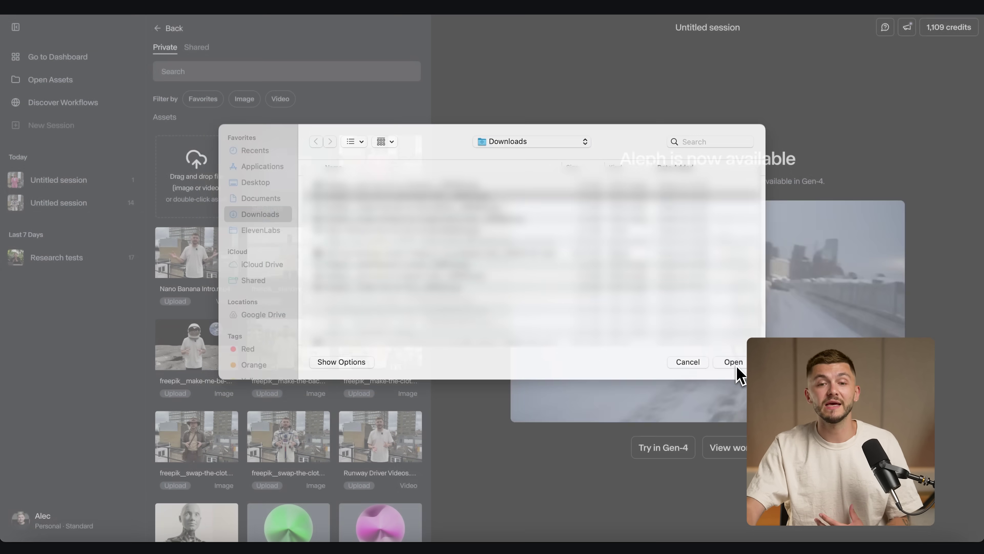
left_click(733, 363)
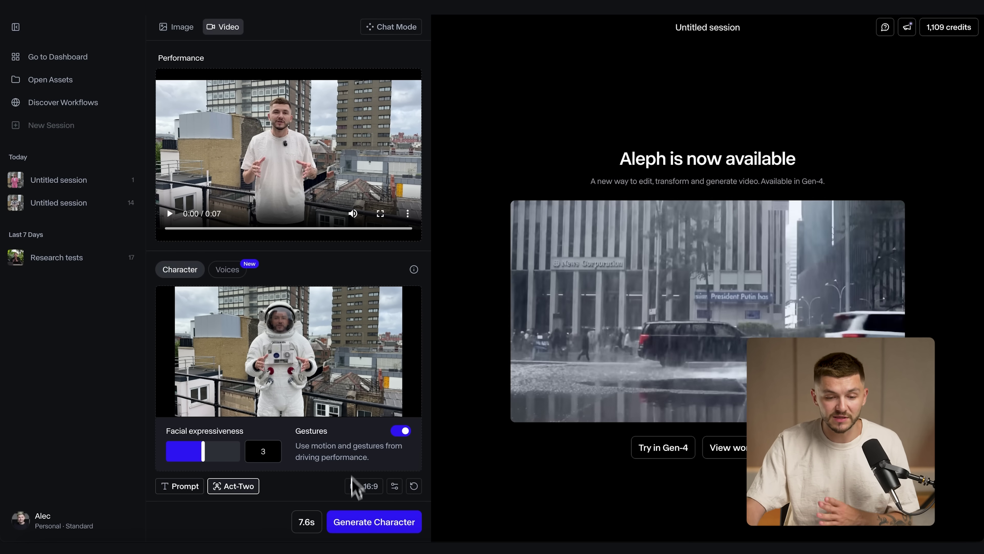
Generate the astronaut Act-Two video, then swap in the volcano image and generate again
left_click(366, 521)
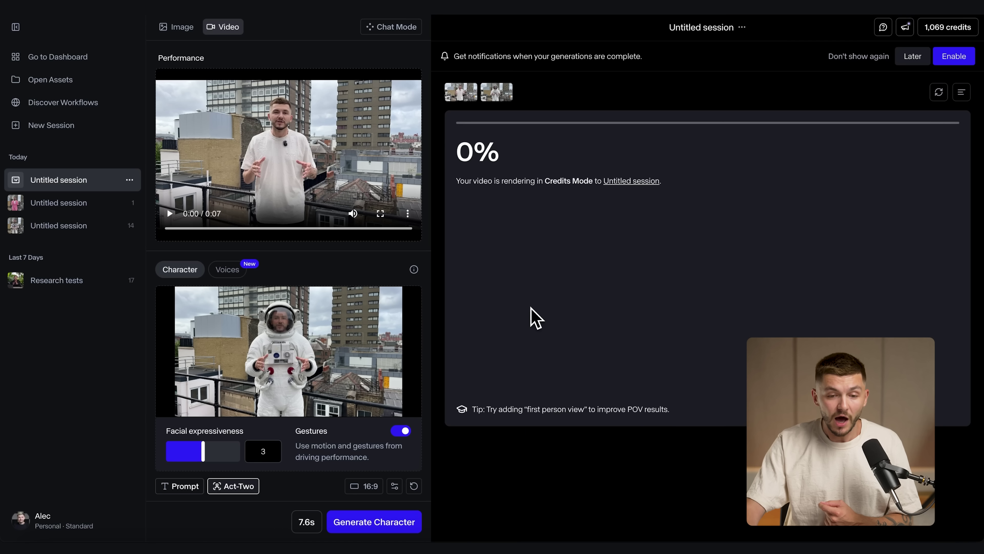
left_click(408, 299)
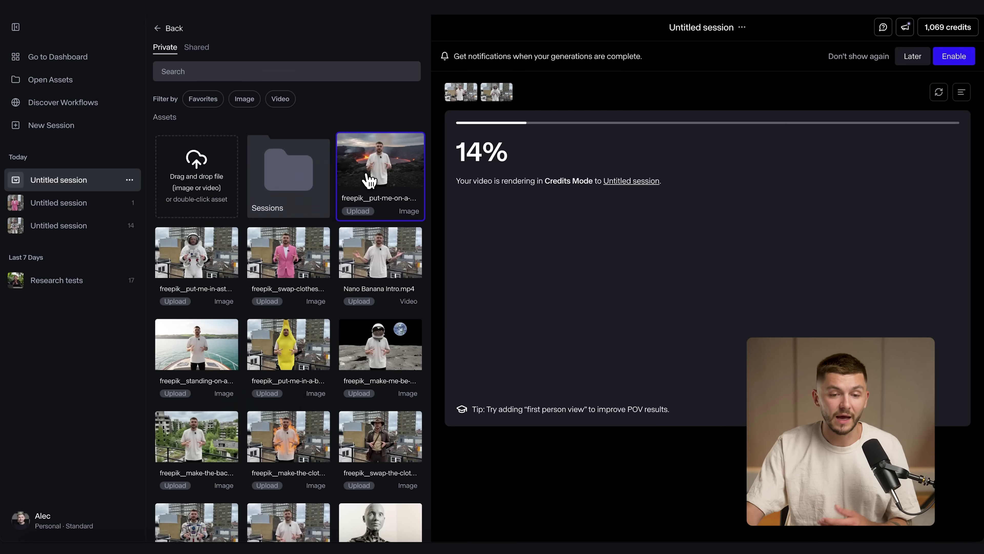
left_click(370, 184)
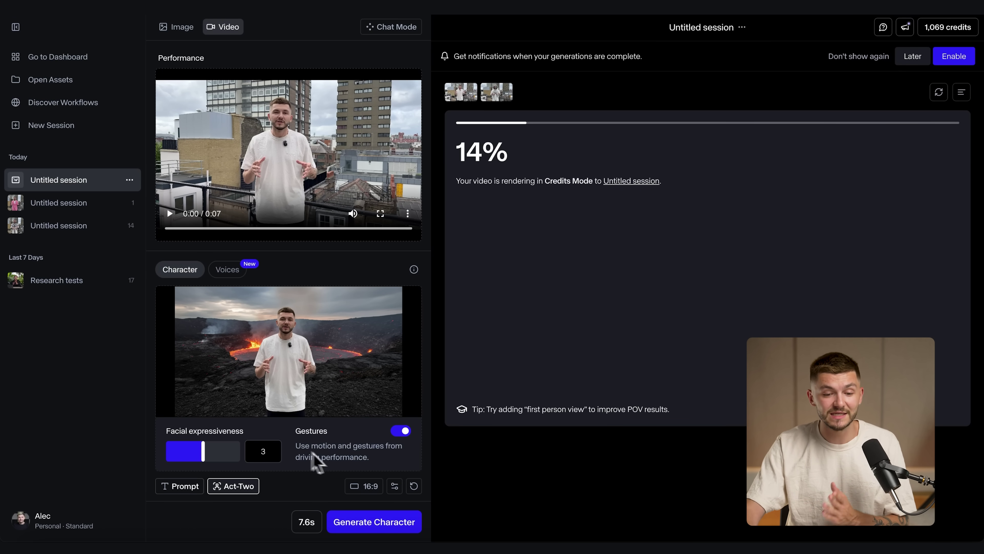
left_click(370, 522)
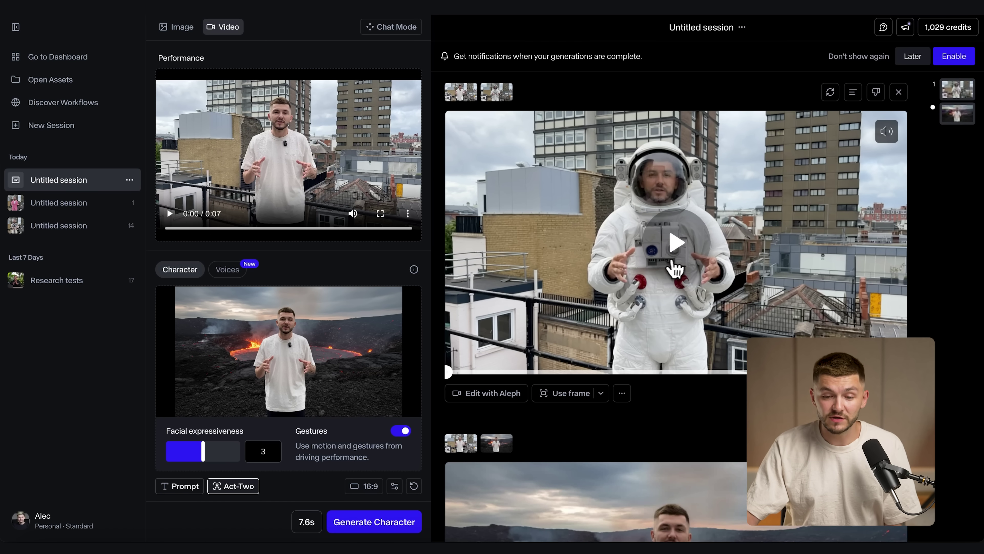
Play back the volcano generation, then upscale the astronaut generation to 4K
scroll(675, 268, "down", 6)
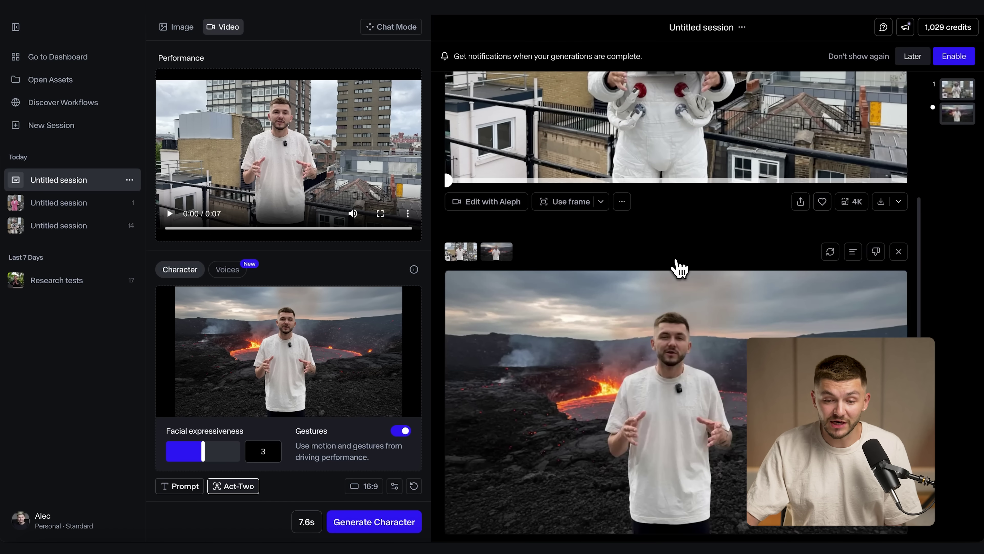
scroll(678, 270, "up", 3)
scroll(680, 271, "up", 3)
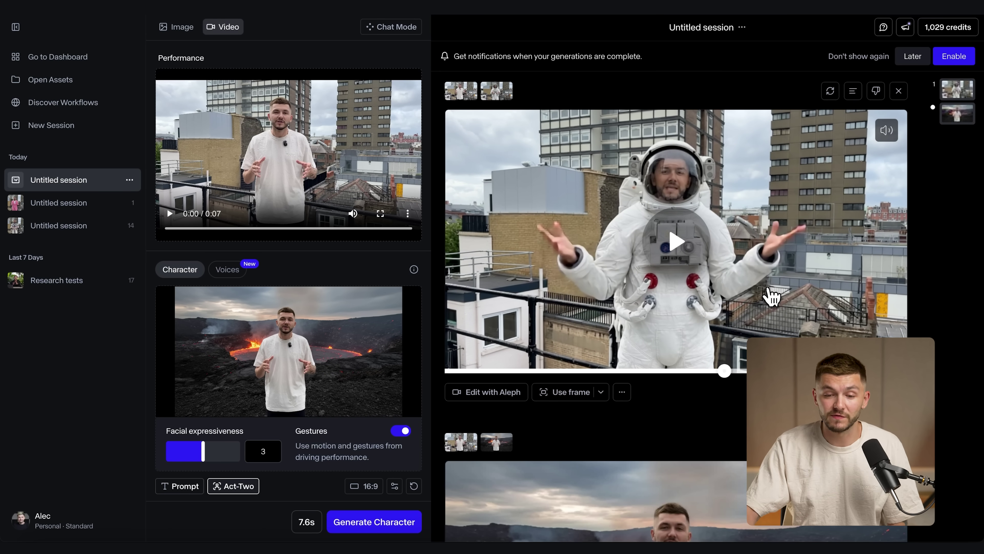
scroll(771, 297, "down", 2)
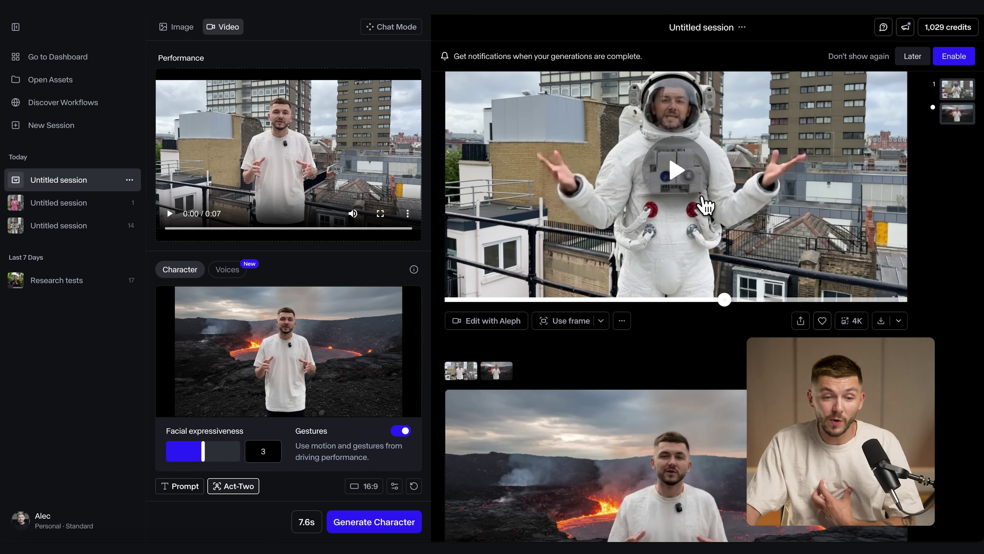
scroll(706, 206, "down", 5)
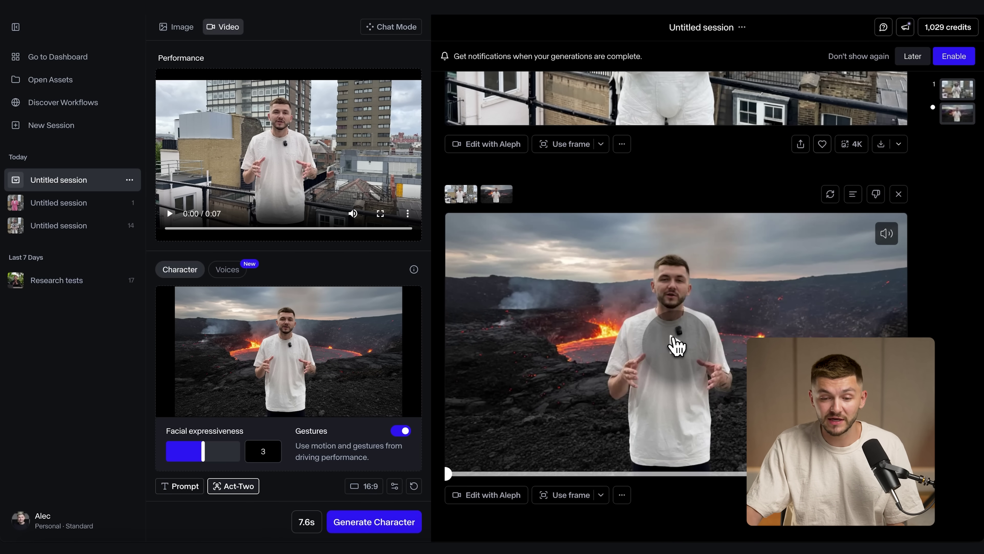
left_click(676, 345)
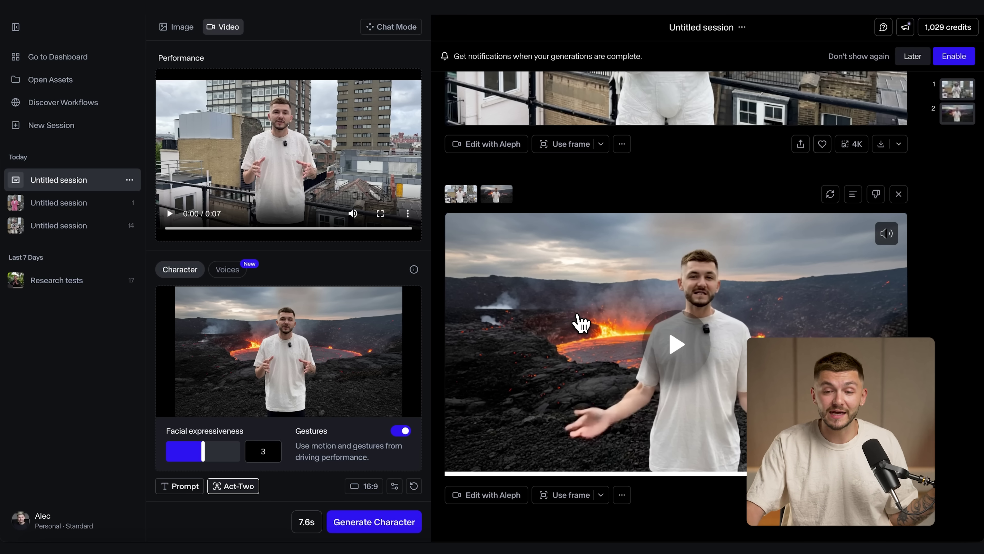
scroll(581, 324, "up", 2)
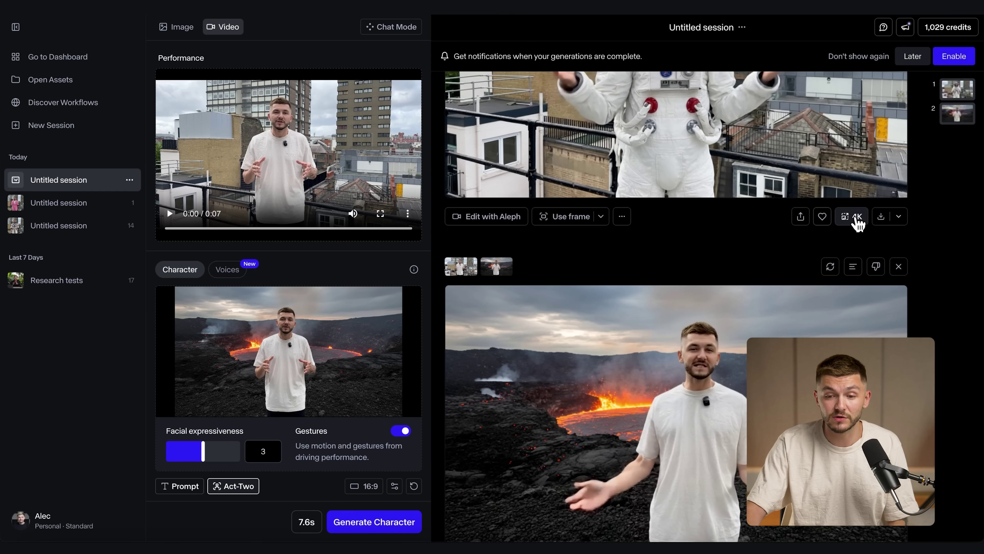
left_click(854, 218)
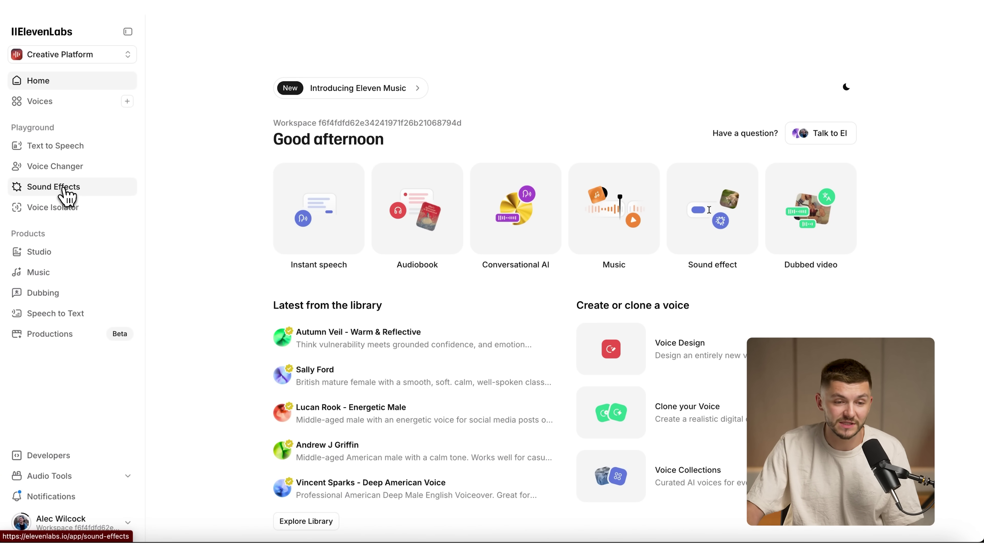
Download the Lava pool sample from the Sound Effects history
left_click(67, 197)
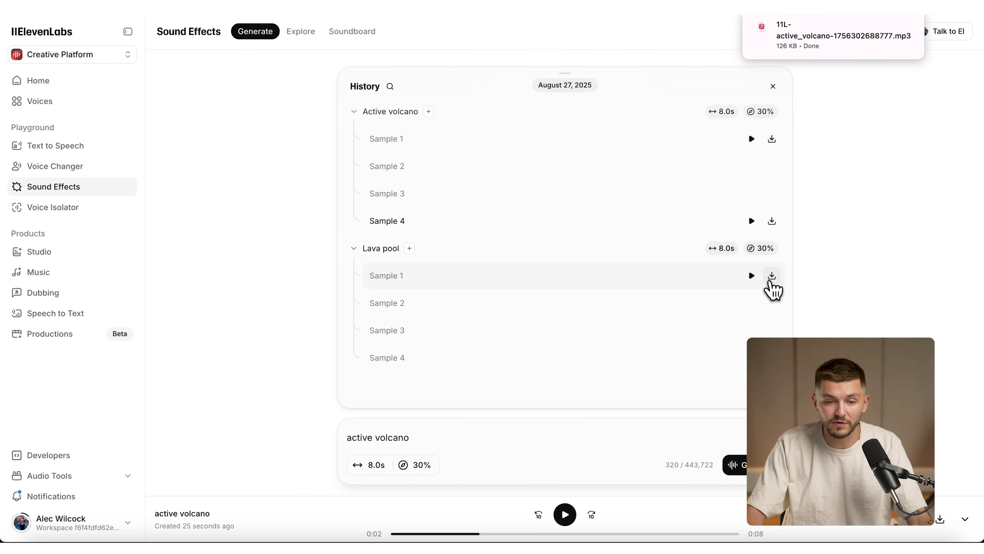
left_click(771, 303)
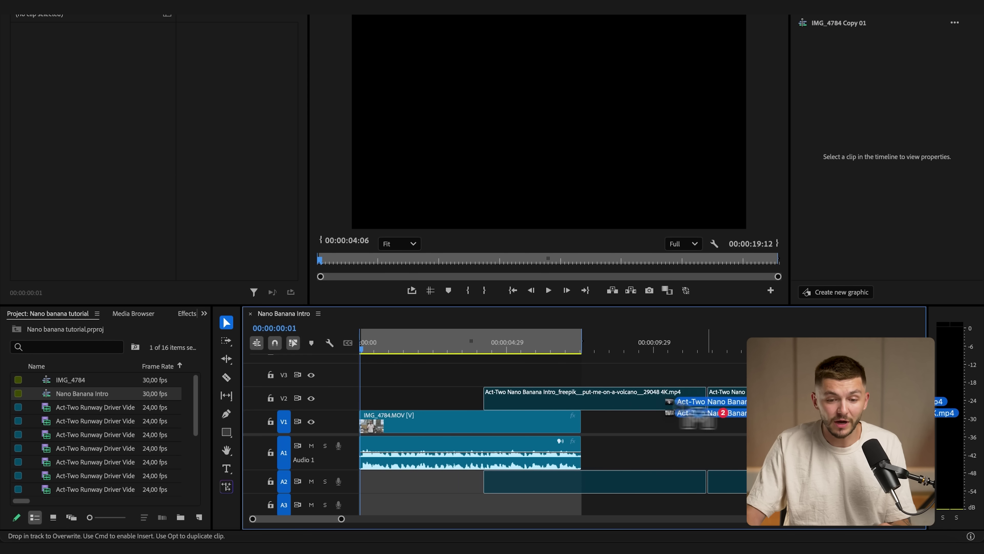
Place the Act-Two clips: volcano at the sequence start on V2, astronaut stacked on V3
left_click_drag(714, 404, 635, 387)
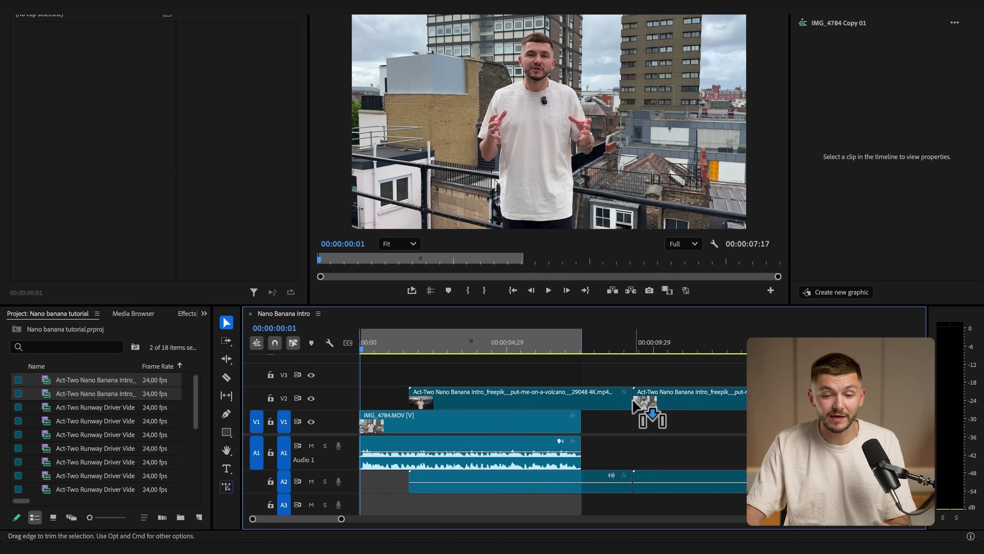
left_click_drag(516, 403, 457, 402)
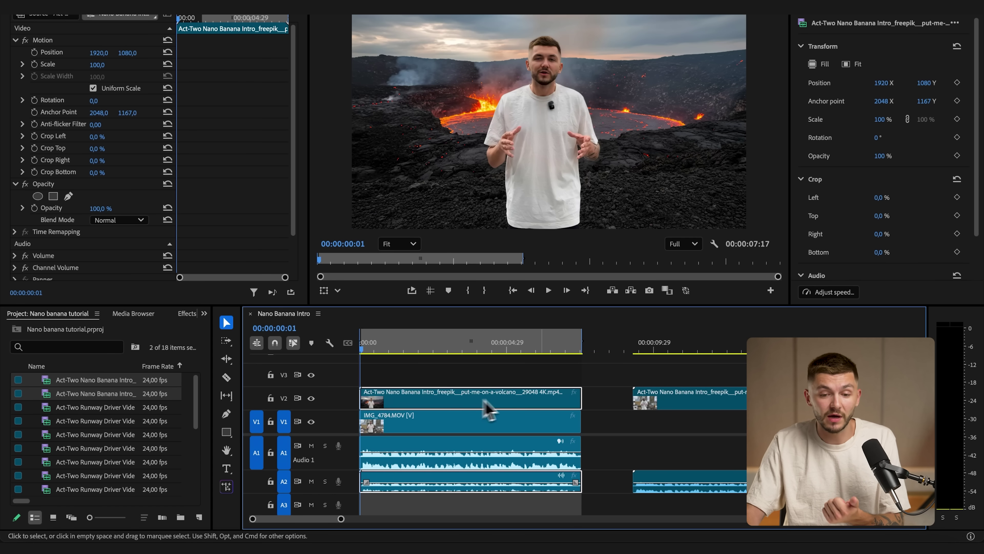
left_click_drag(676, 403, 444, 410)
Trim the astronaut clip's start to the playhead so it appears later
left_click(570, 489)
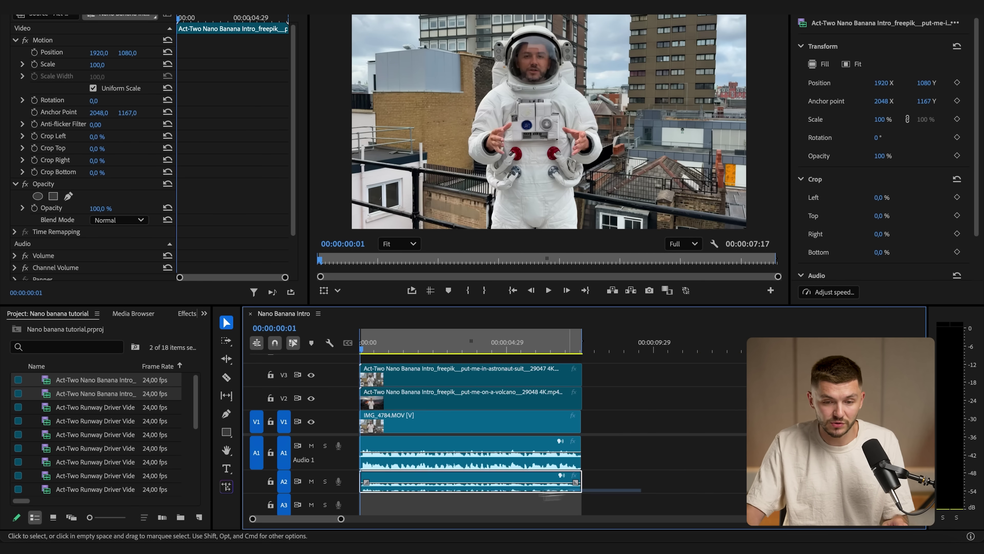
left_click(545, 501)
key("space")
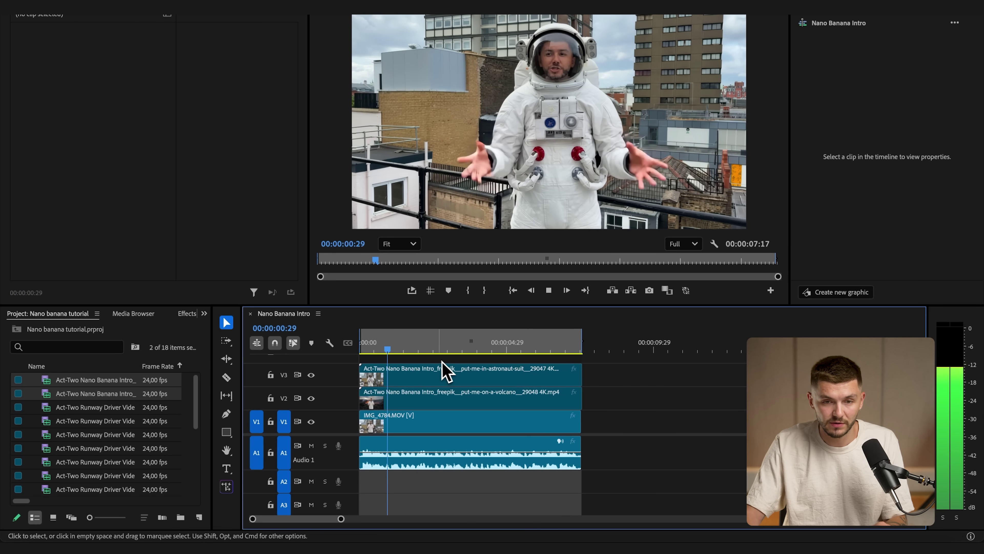
left_click(444, 378)
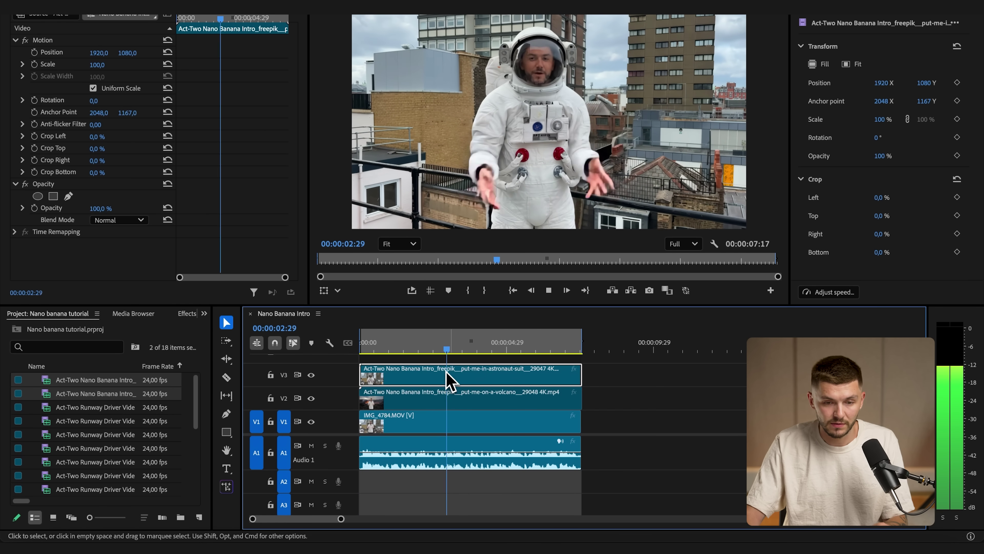
key("space")
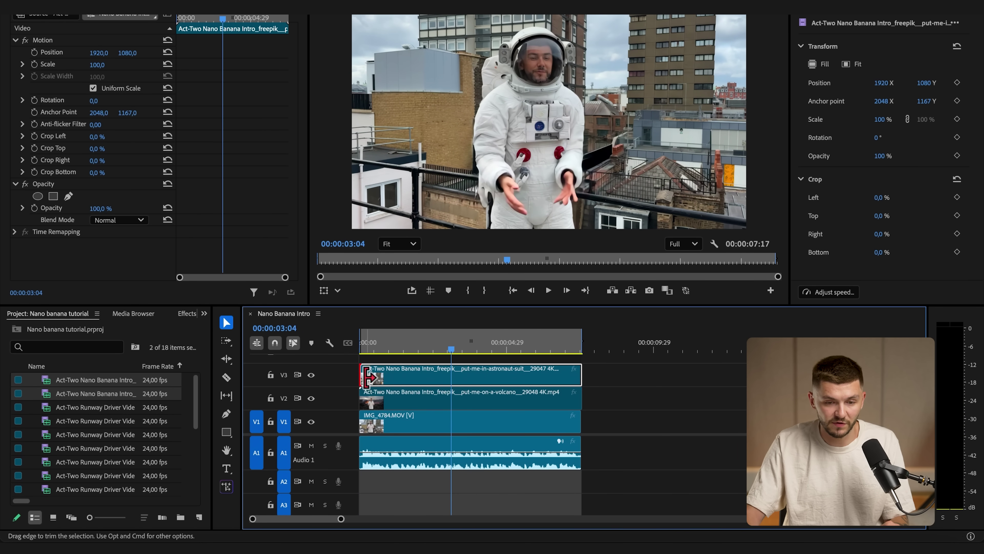
left_click_drag(368, 376, 451, 375)
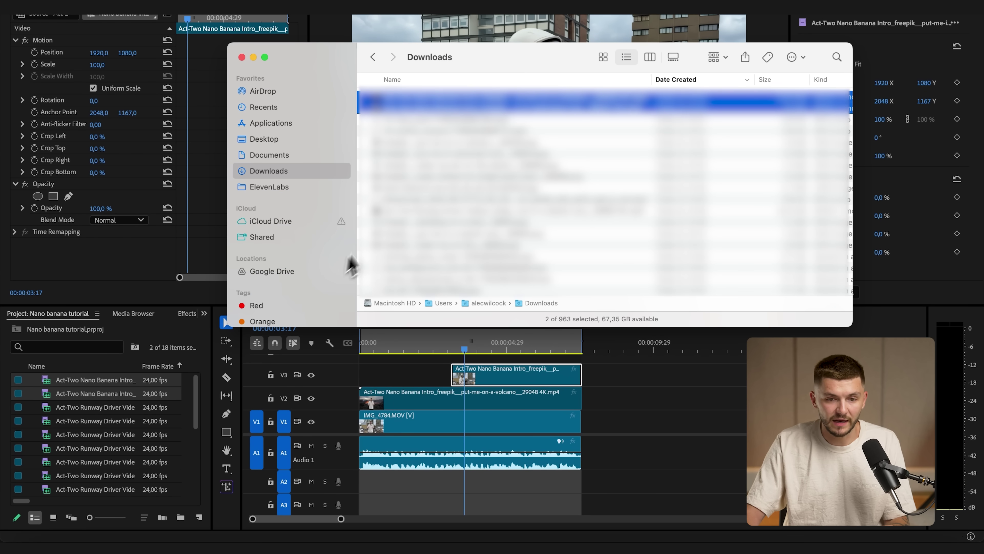
Lay the volcano and lava pool MP3s on A2 and A3 and adjust their audio gain
left_click_drag(457, 133, 455, 506)
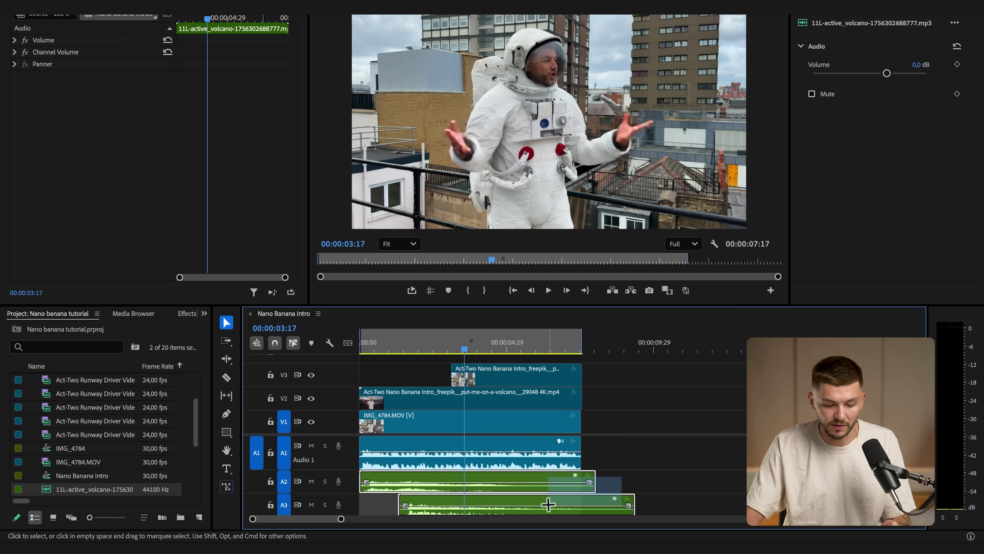
left_click_drag(548, 504, 548, 504)
key("g")
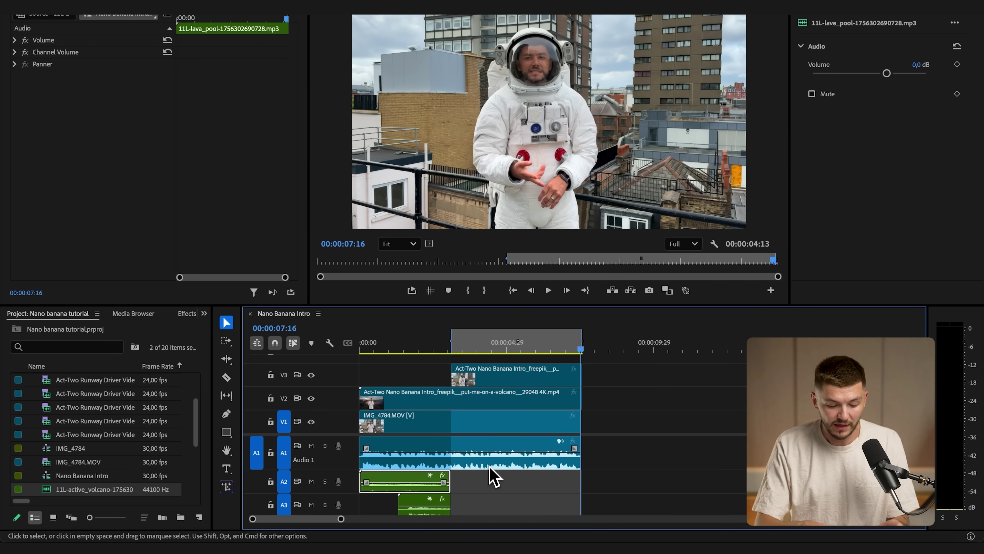
key("super+m")
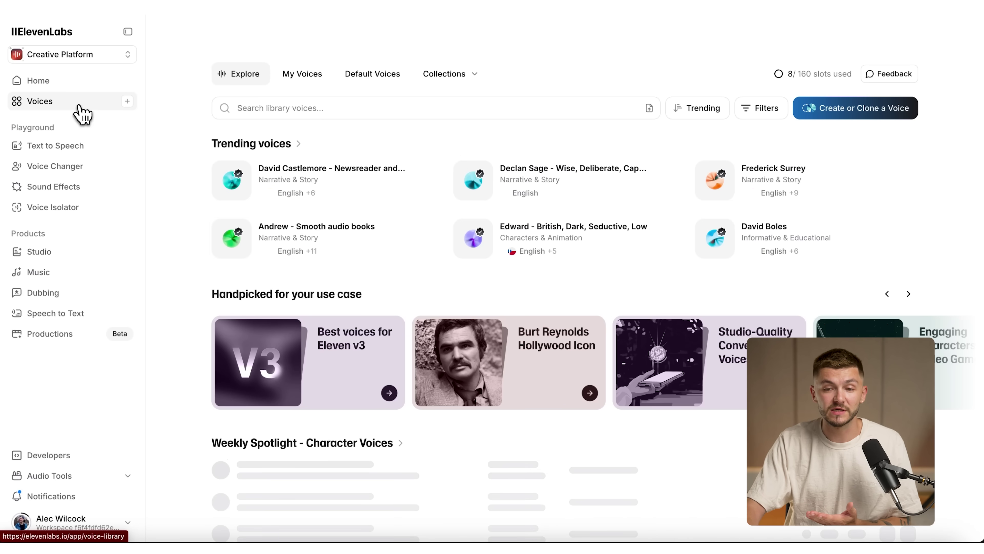
Design and generate an 'Astronaut' voice from a helmeted, fishbowl-sounding prompt, labelled Language: English
left_click(820, 118)
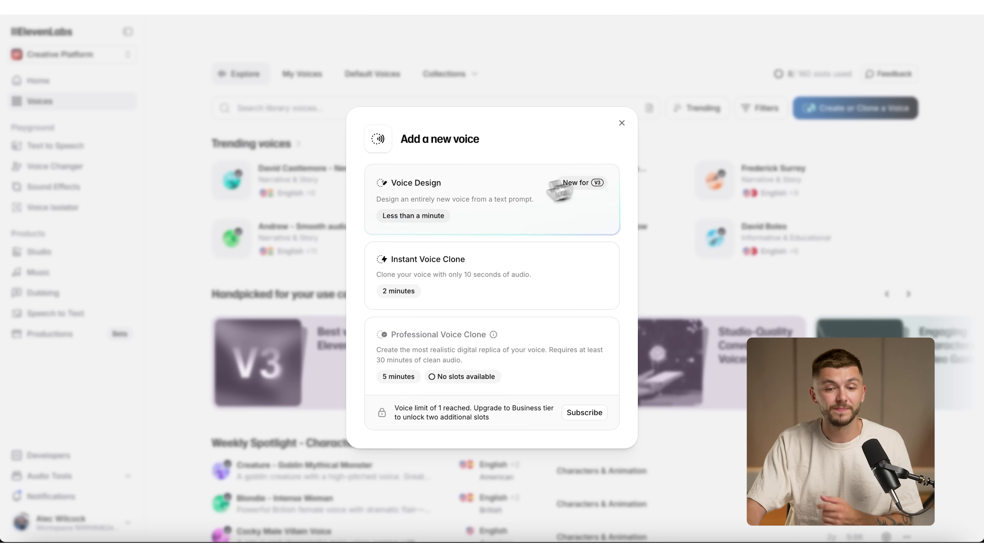
left_click(506, 201)
left_click_drag(500, 234, 358, 188)
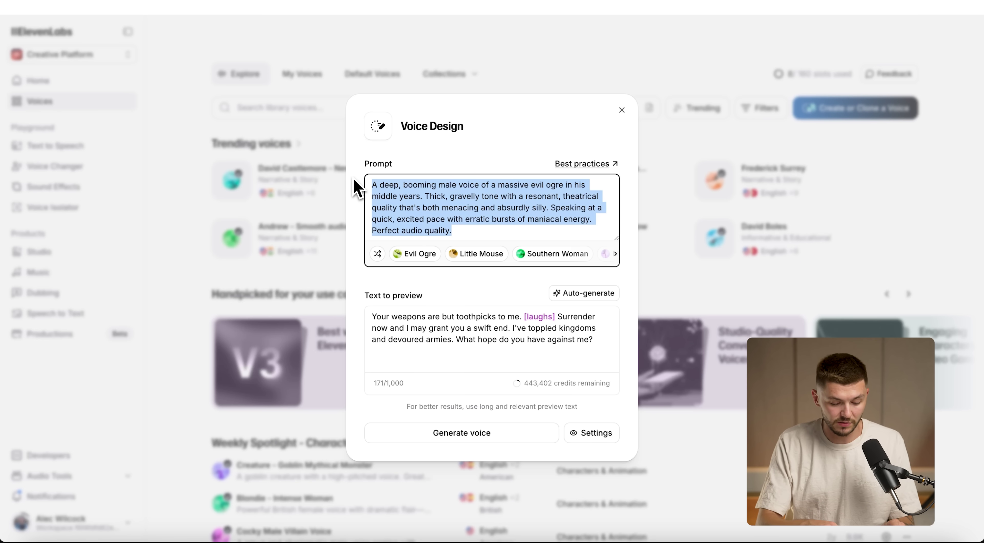
type("as")
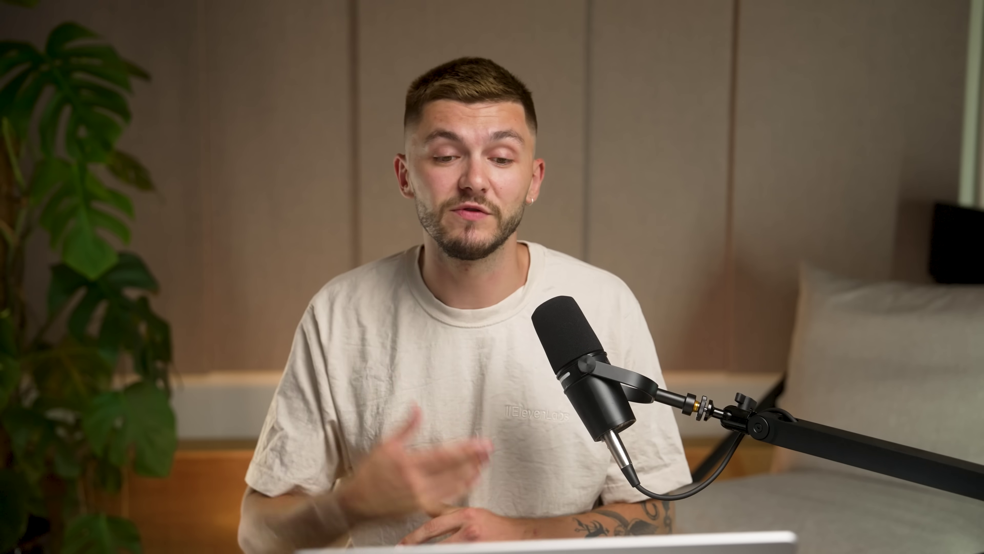
left_click(474, 440)
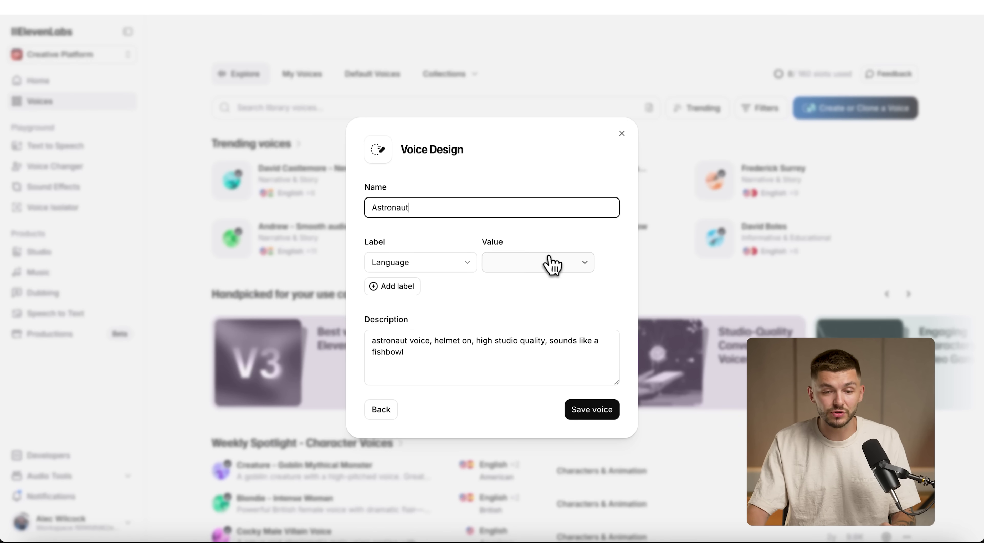
left_click(553, 265)
left_click(503, 288)
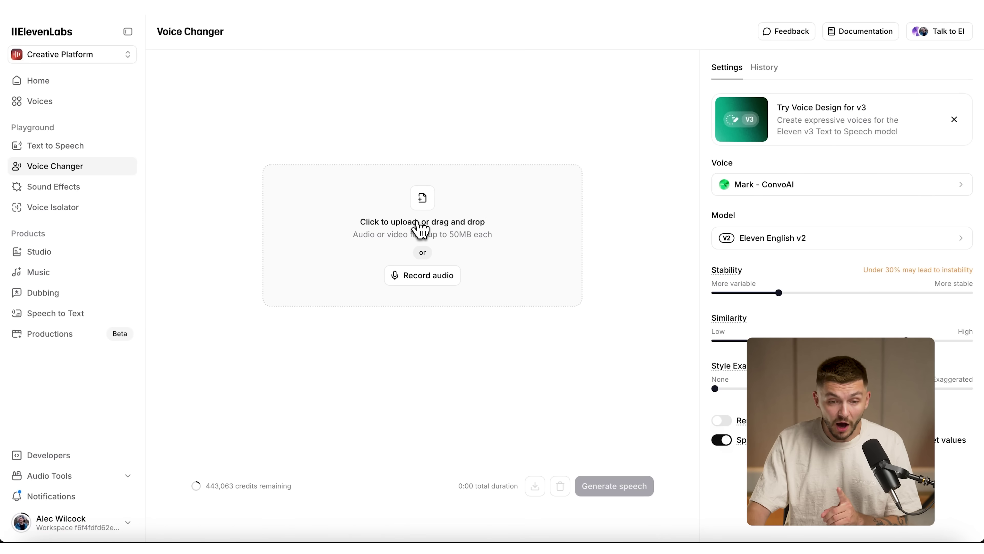
Upload Nano Banana Intro_1.wav into Voice Changer
left_click(417, 229)
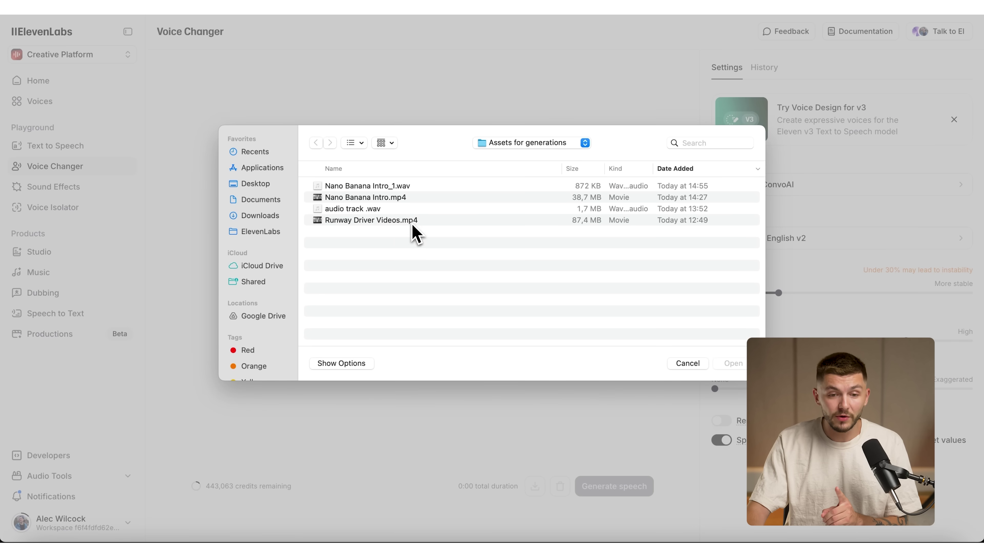
left_click(390, 190)
left_click(729, 363)
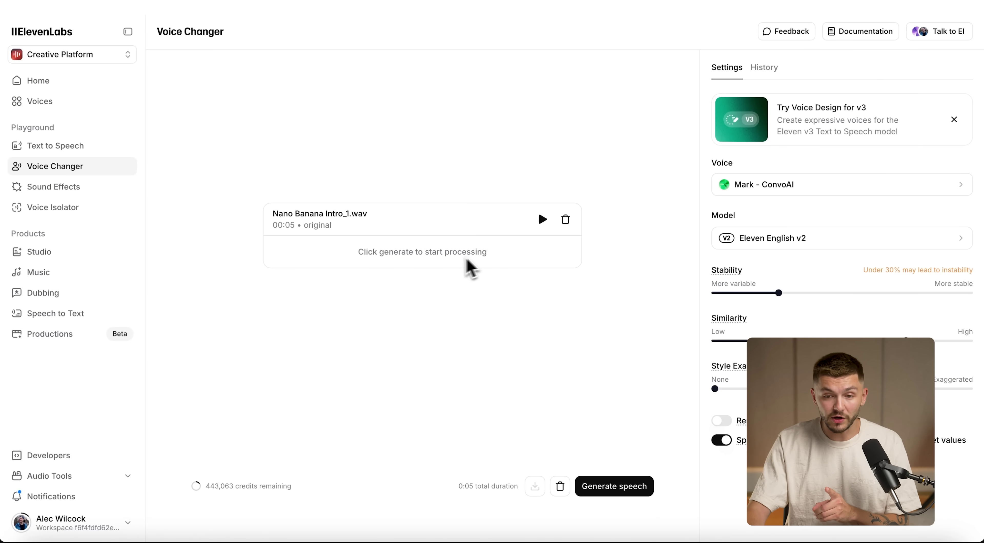
Pick the Astronaut voice via an 'astro' search and generate the converted speech
left_click(777, 186)
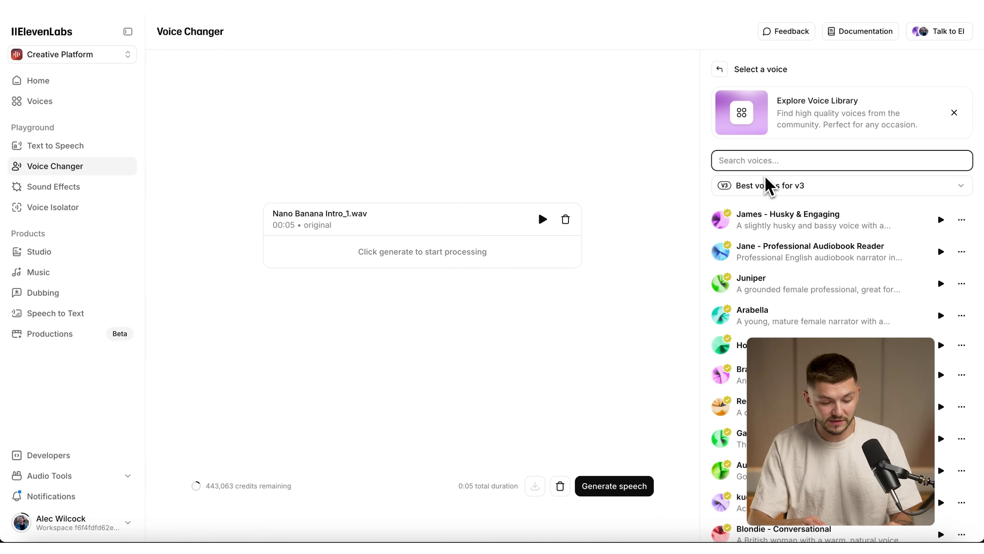
type("astro")
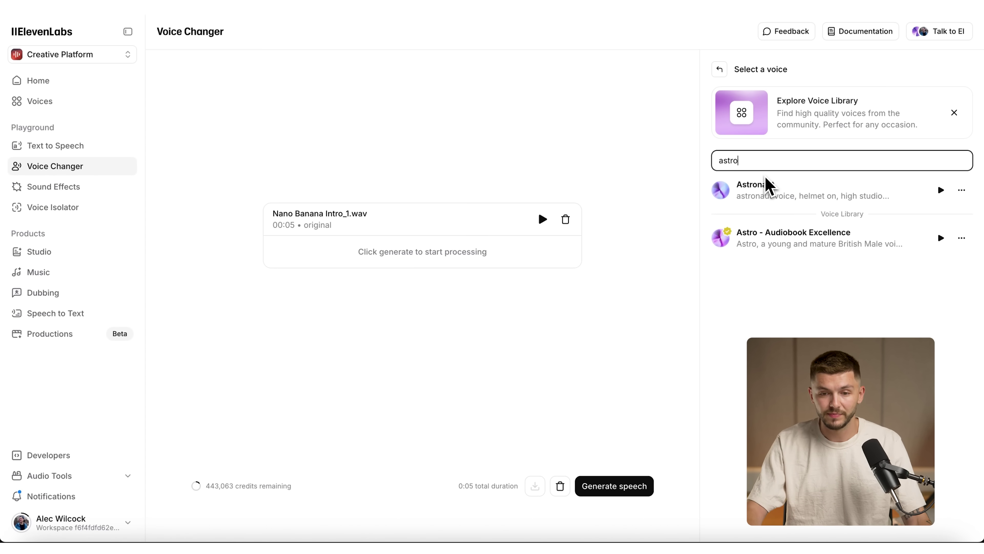
left_click(810, 200)
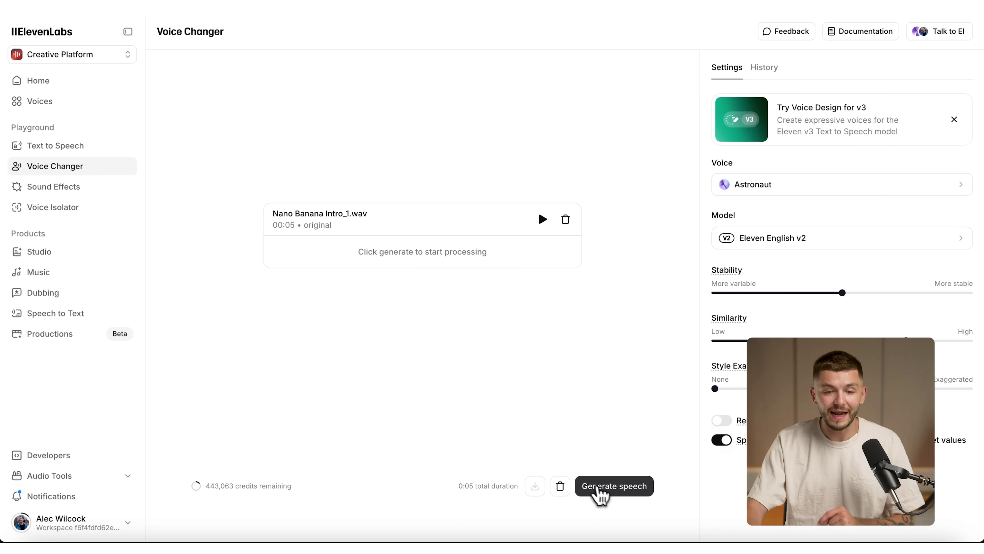
left_click(607, 499)
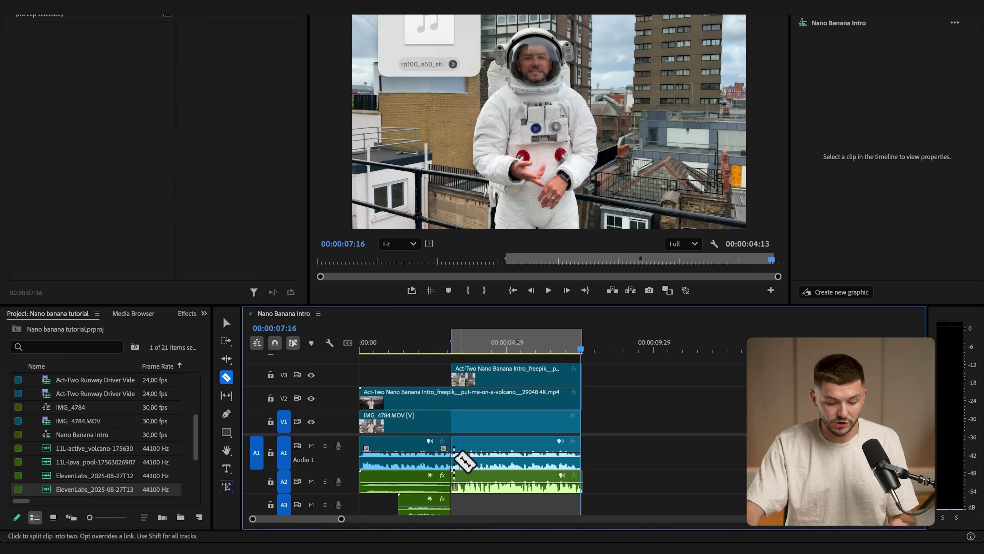
Select the right-hand part of the split A1 audio and play the edit back full screen
key("v")
left_click(495, 462)
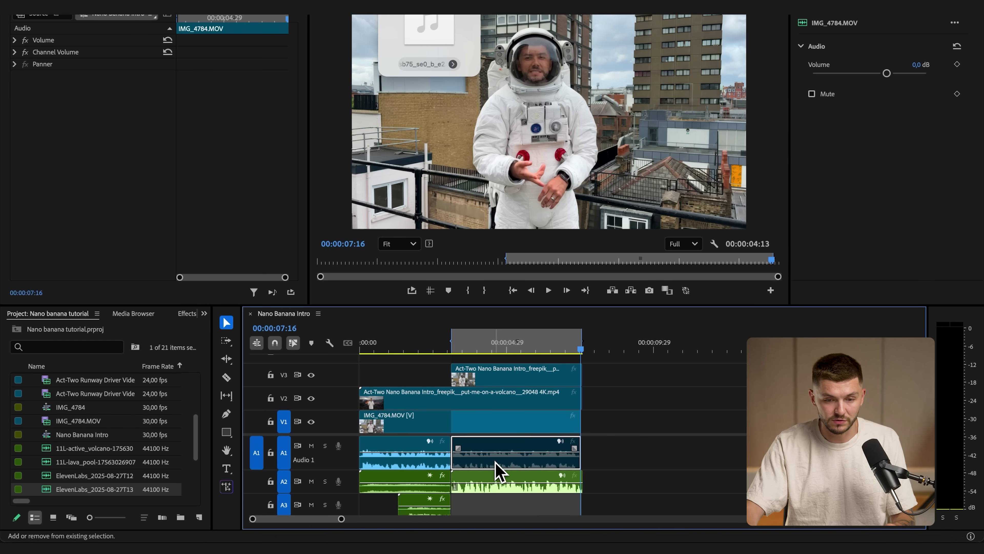
left_click(439, 343)
key("ctrl+grave")
key("space")
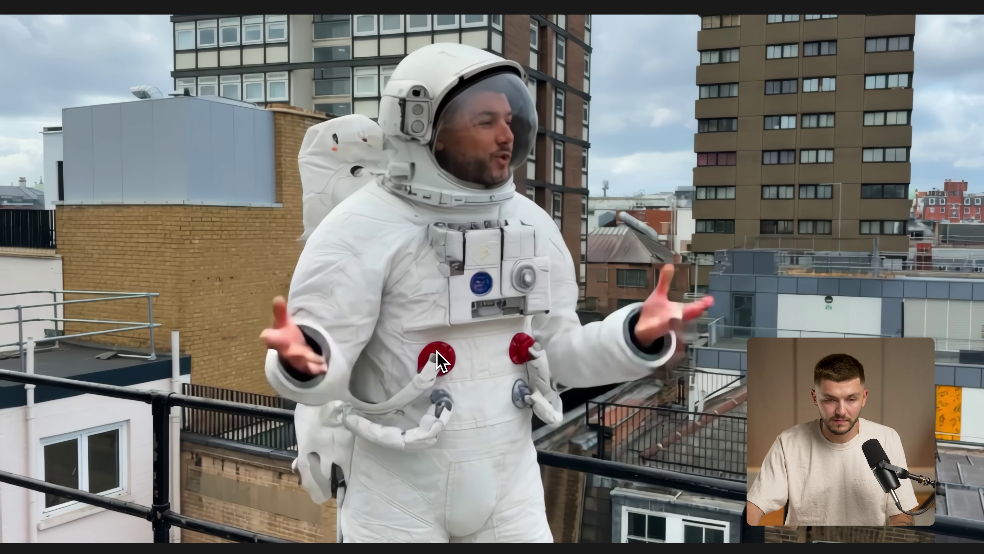